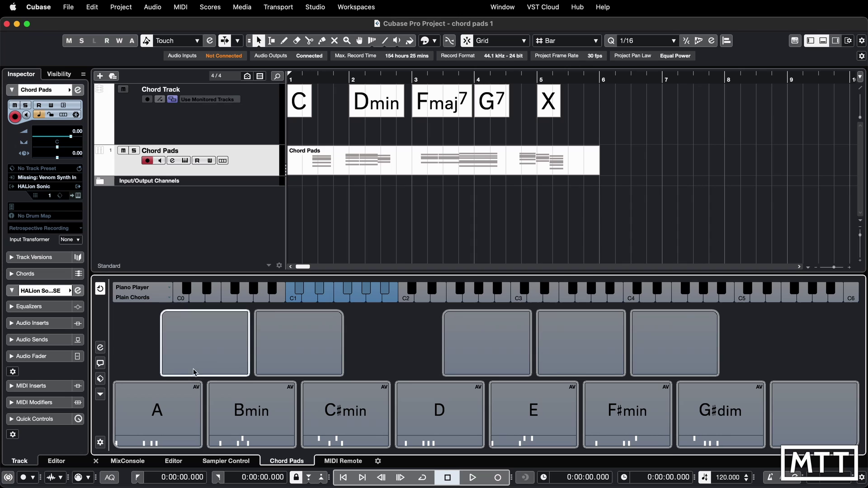
# Load the factory Major Scale Key A preset so the pads hold chords A through G♯dim.
pyautogui.click(100, 379)
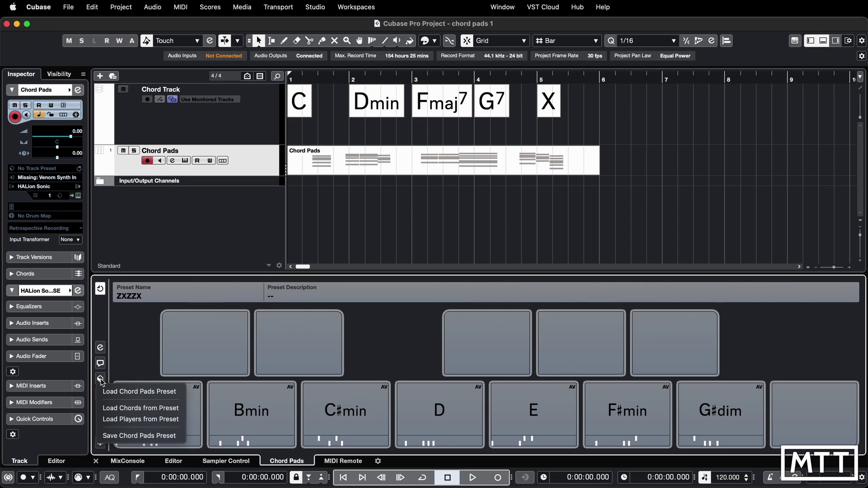
pyautogui.click(132, 392)
pyautogui.scroll(-6, 414, 339)
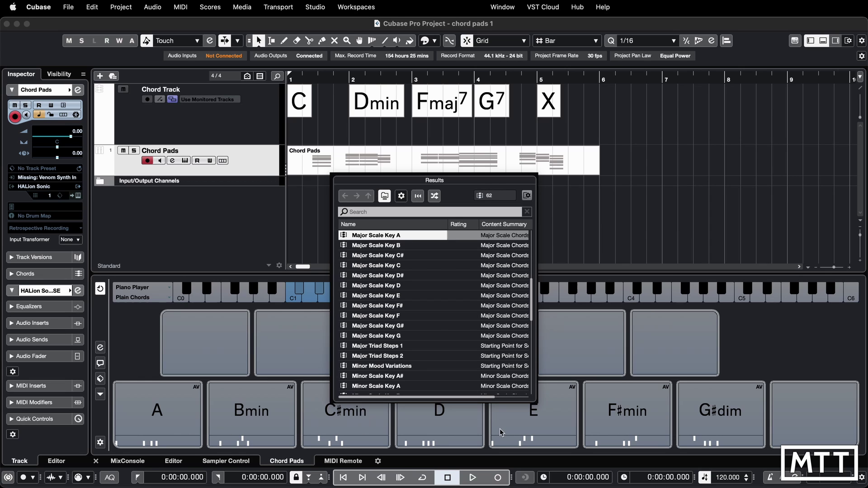
pyautogui.scroll(-10, 404, 324)
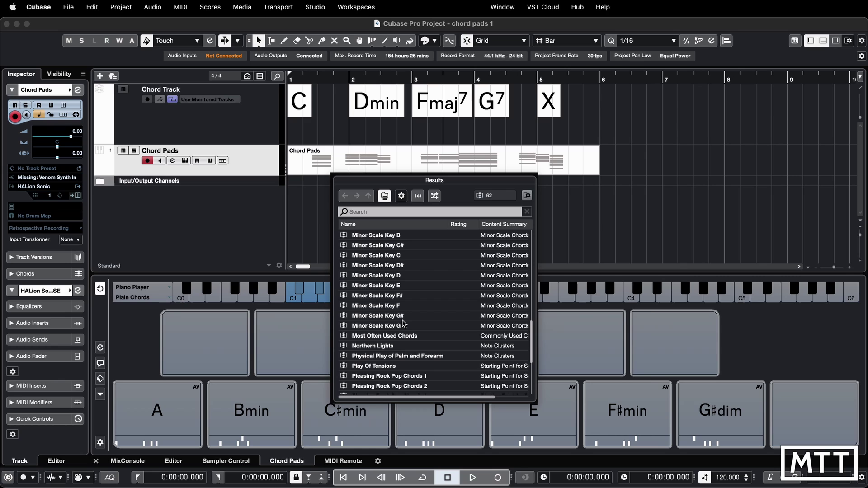
pyautogui.scroll(10, 420, 314)
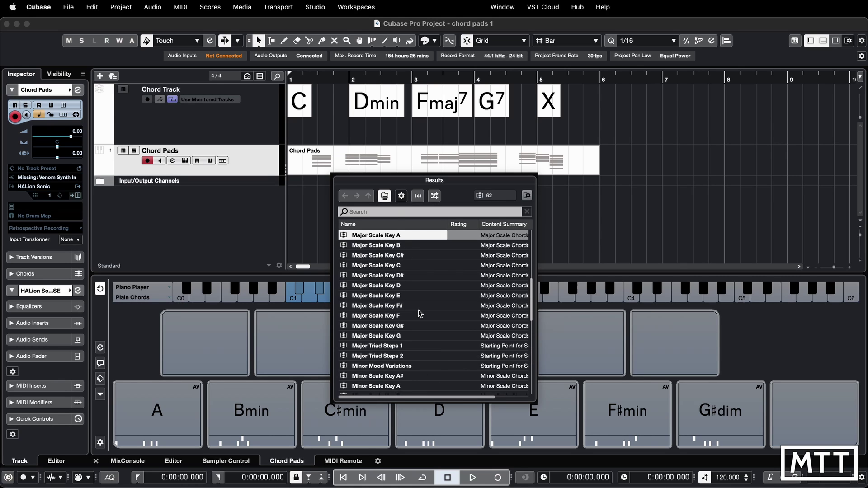
pyautogui.scroll(-3, 419, 313)
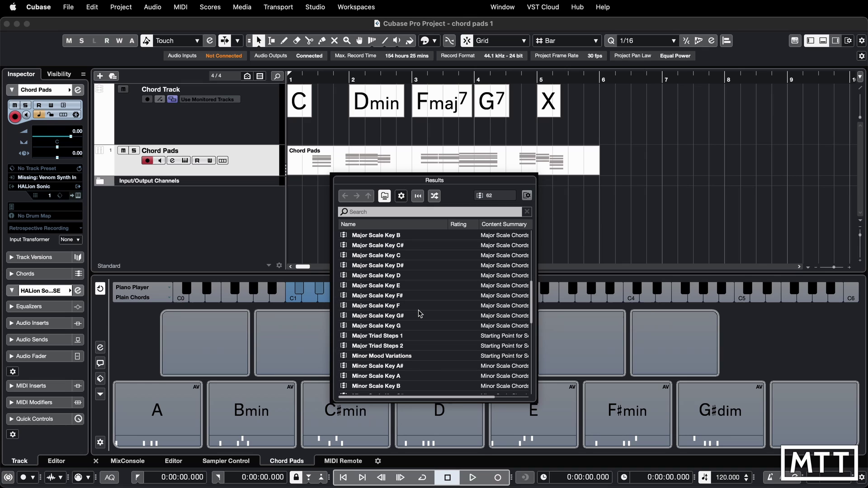
pyautogui.scroll(-2, 423, 334)
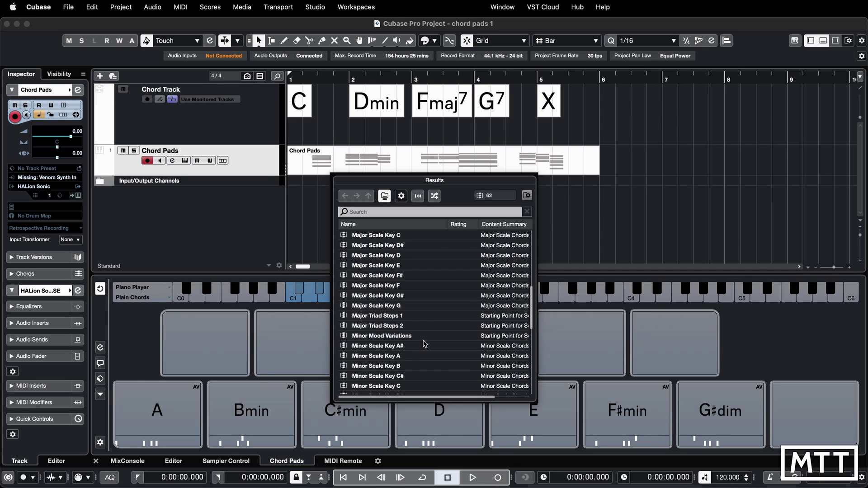
pyautogui.scroll(-3, 423, 343)
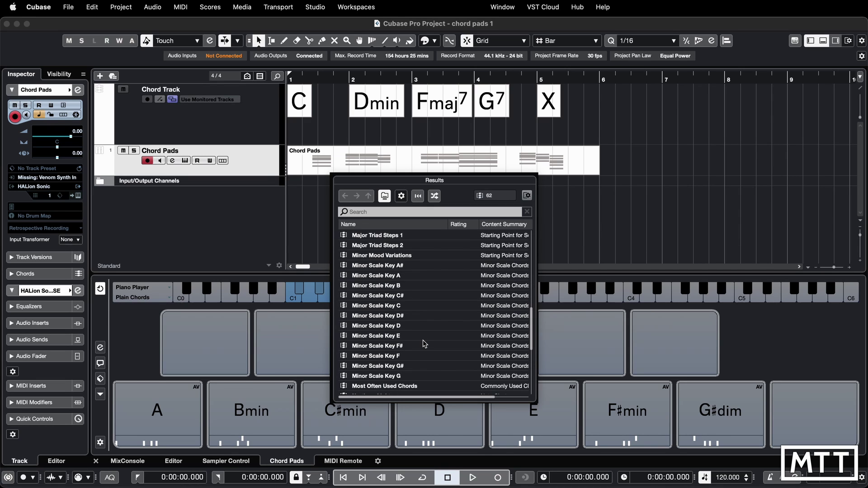
pyautogui.scroll(-10, 423, 344)
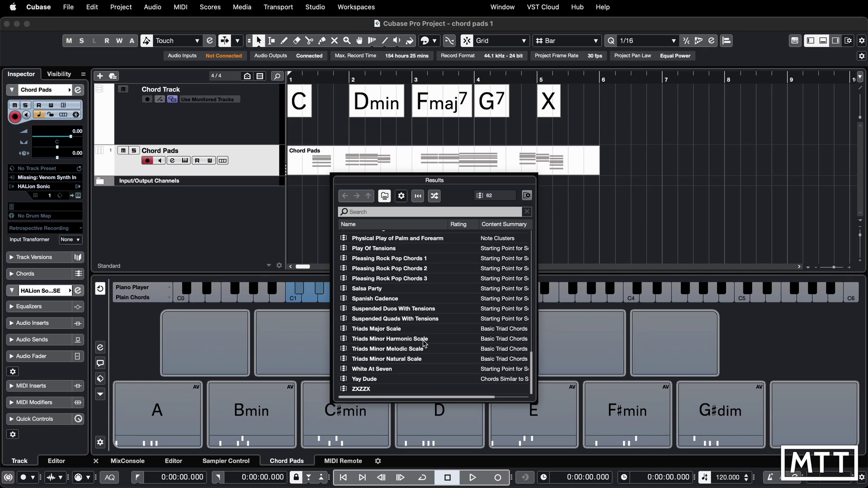
pyautogui.scroll(10, 421, 357)
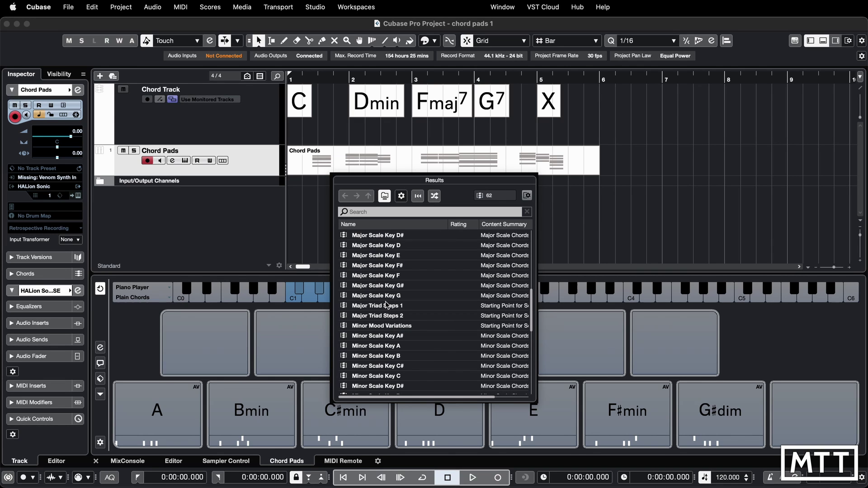
pyautogui.scroll(6, 385, 310)
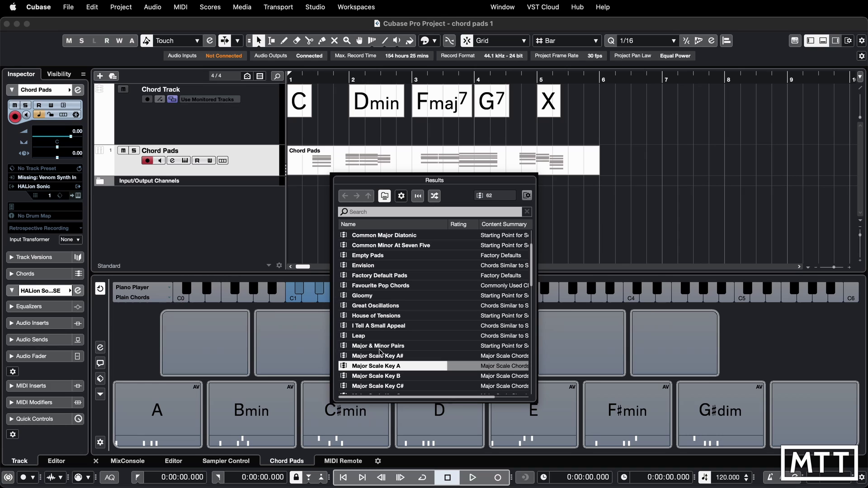
pyautogui.doubleClick(365, 366)
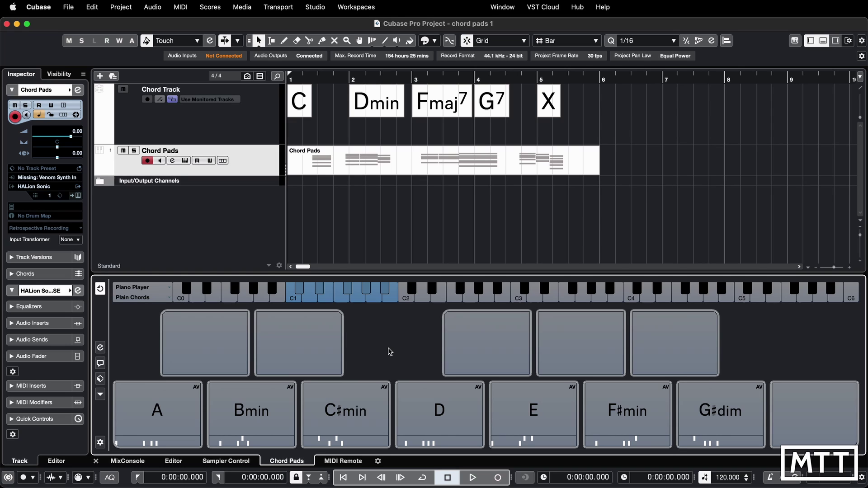
# Save the current A major pads as a new chord pads preset named 'A Major Chords'.
pyautogui.click(102, 380)
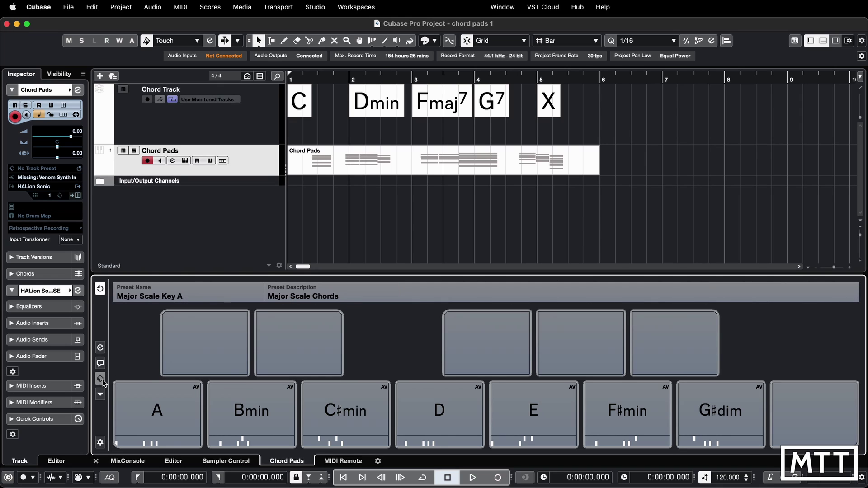
pyautogui.click(101, 379)
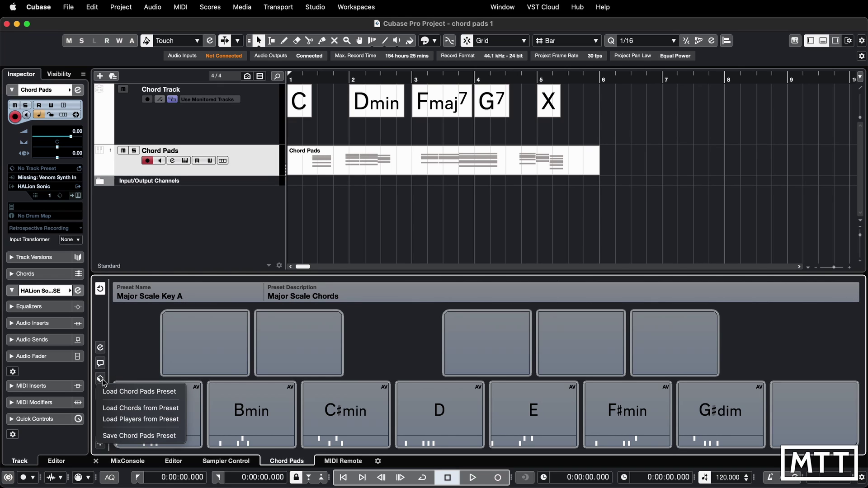
pyautogui.click(124, 436)
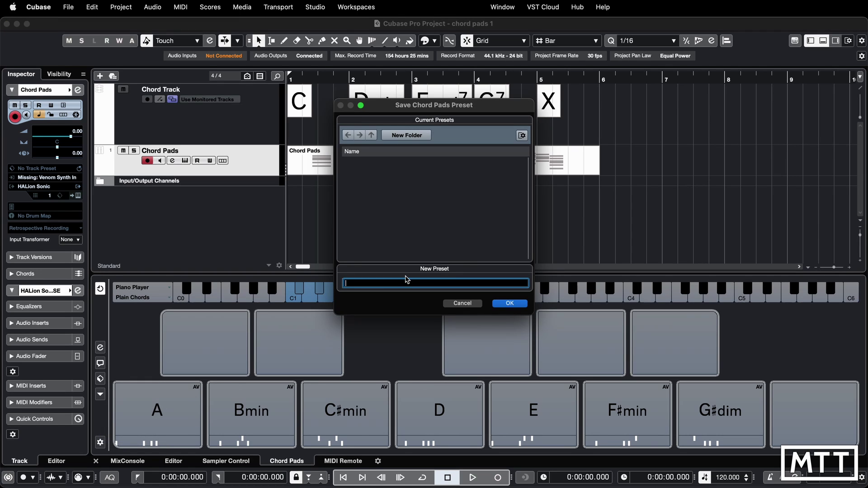
pyautogui.write('A Major Chords')
pyautogui.click(517, 307)
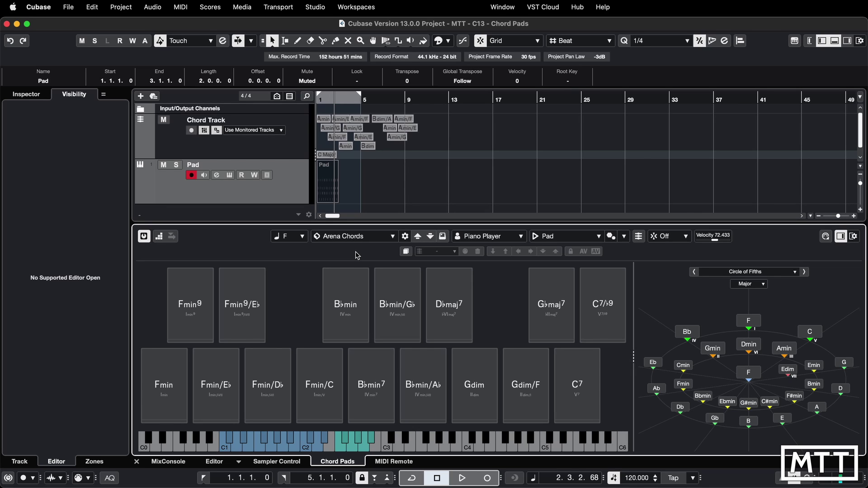
# Open the chord pads preset list from the Arena Chords preset field and scroll through it.
pyautogui.click(346, 238)
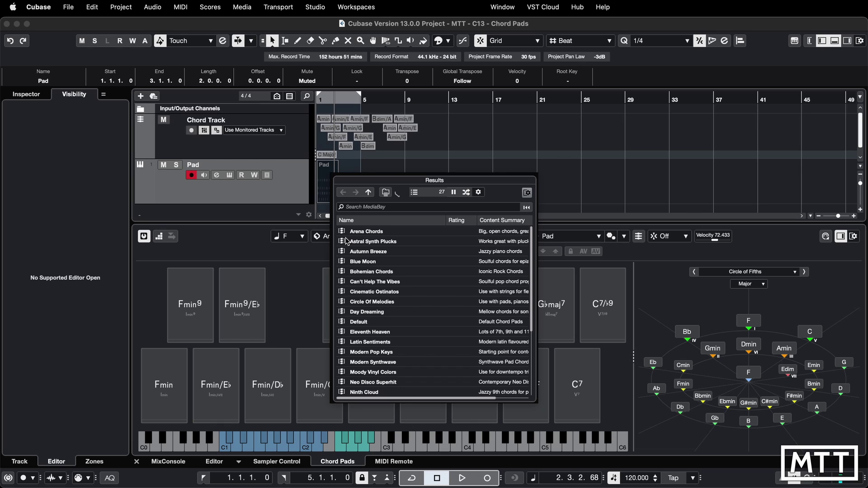
pyautogui.scroll(-5, 425, 283)
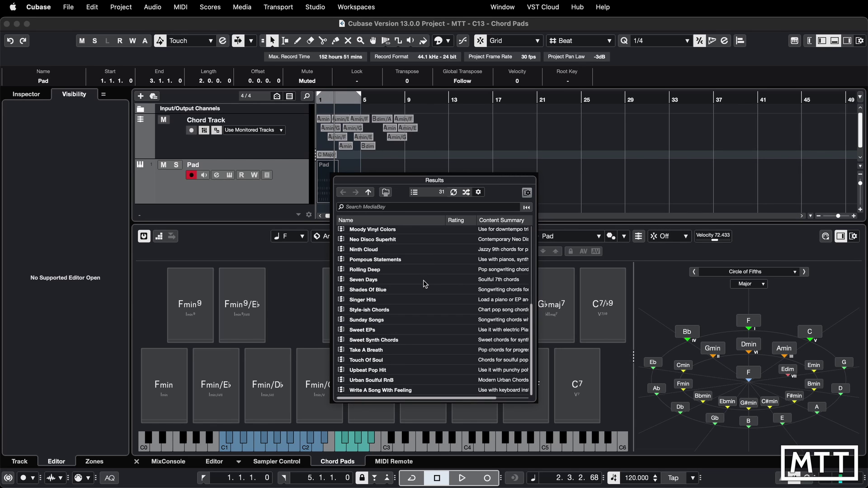
pyautogui.scroll(5, 425, 283)
pyautogui.scroll(-5, 425, 283)
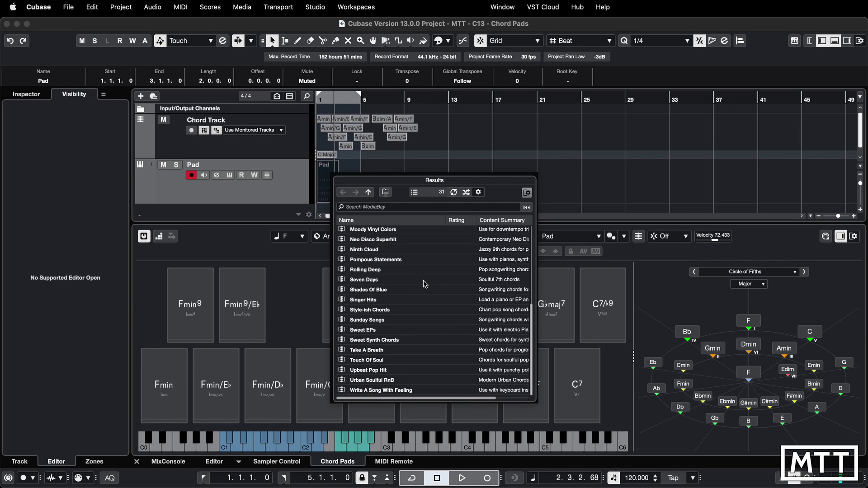
pyautogui.scroll(5, 425, 283)
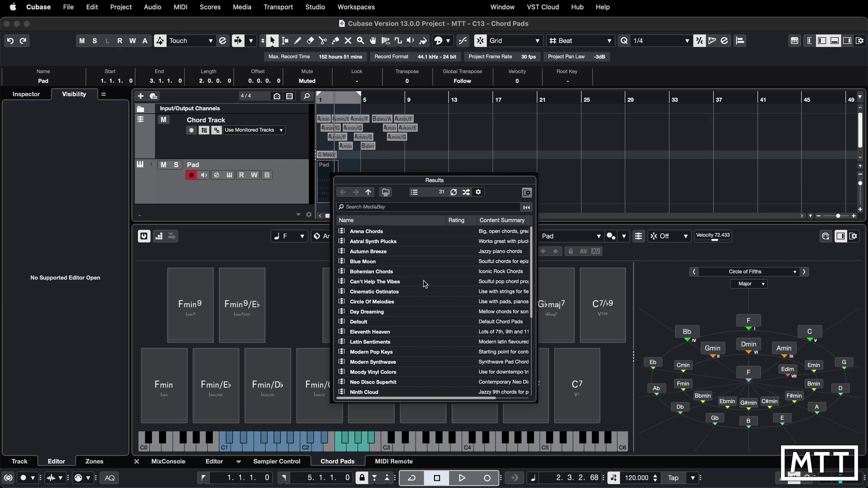
# Check the User Content Chord Pads folder, then flatten the view to list all 32 presets.
pyautogui.click(368, 192)
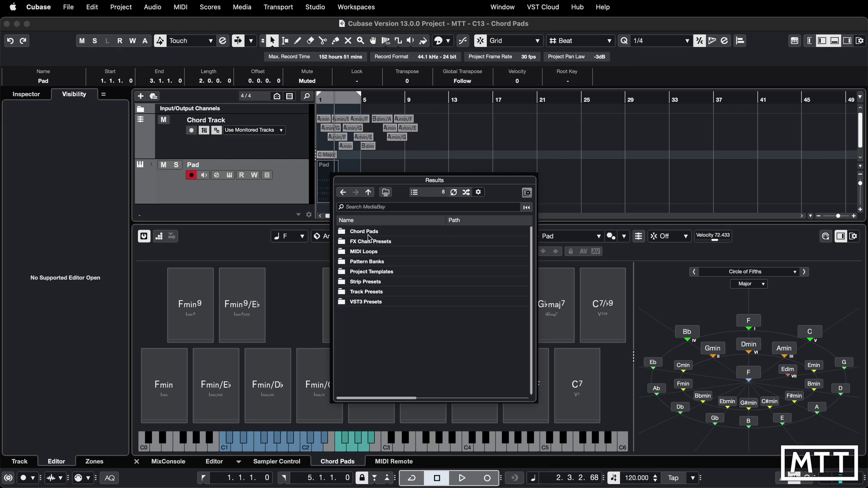
pyautogui.click(370, 193)
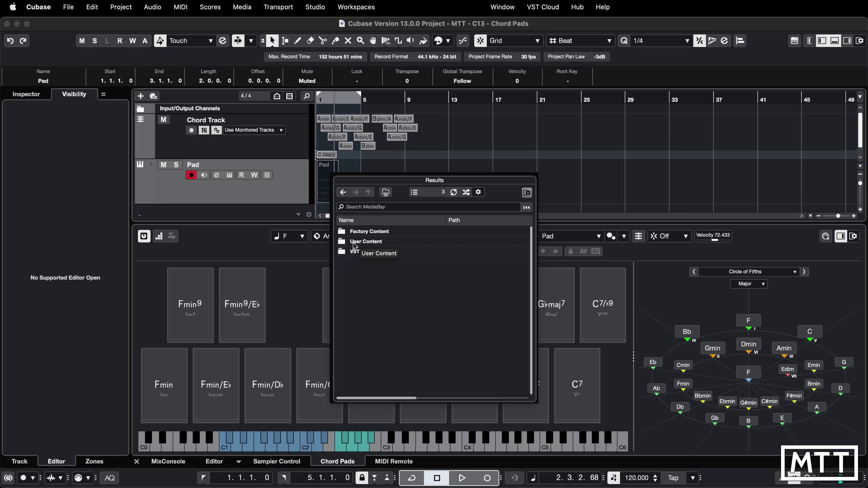
pyautogui.doubleClick(345, 242)
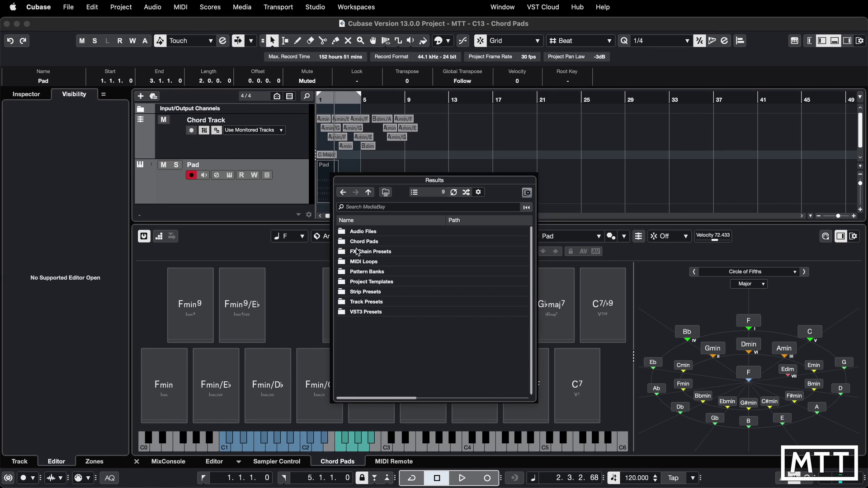
pyautogui.doubleClick(352, 241)
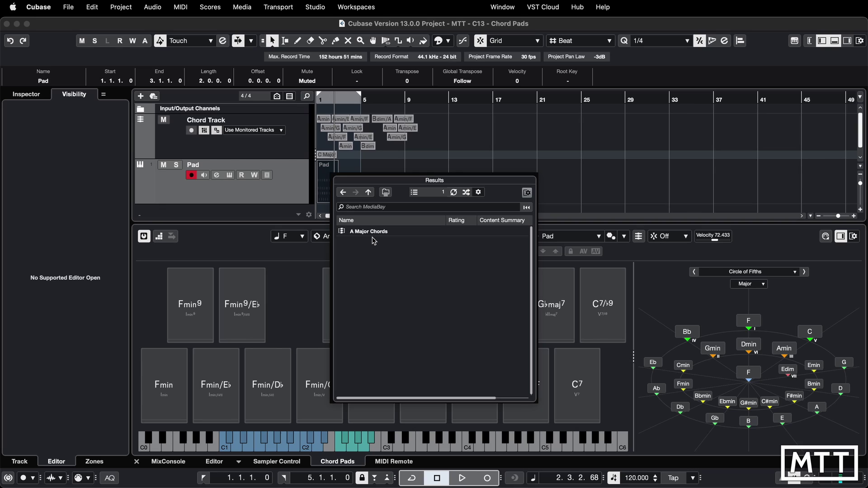
pyautogui.click(368, 193)
pyautogui.click(368, 193)
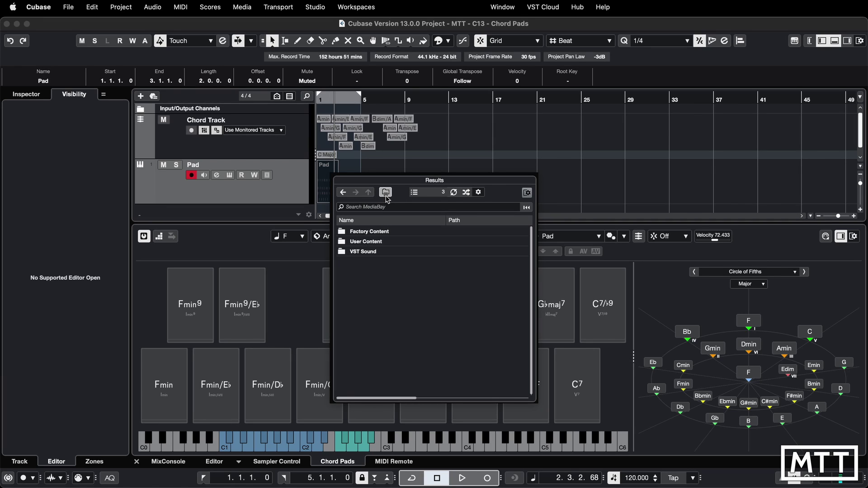
pyautogui.click(386, 194)
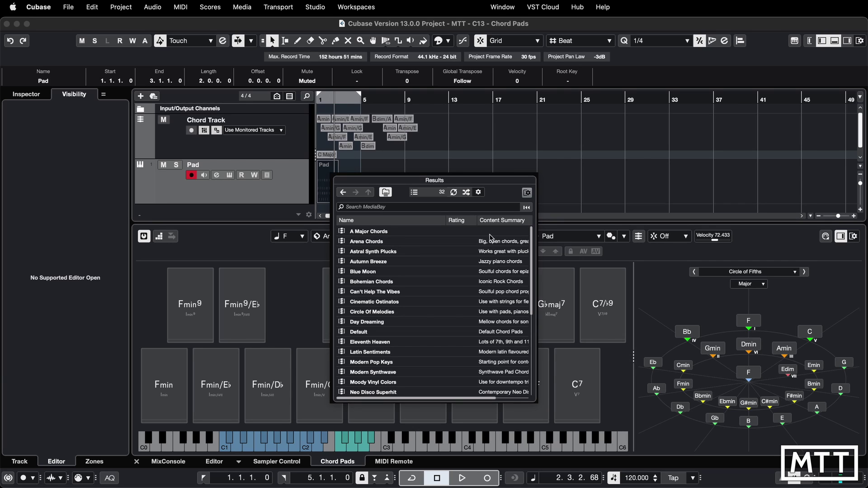
# Load A Major Chords and transpose all pads up a semitone to A♯, Cmin, Dmin, D♯, F, Gmin, Adim.
pyautogui.click(369, 233)
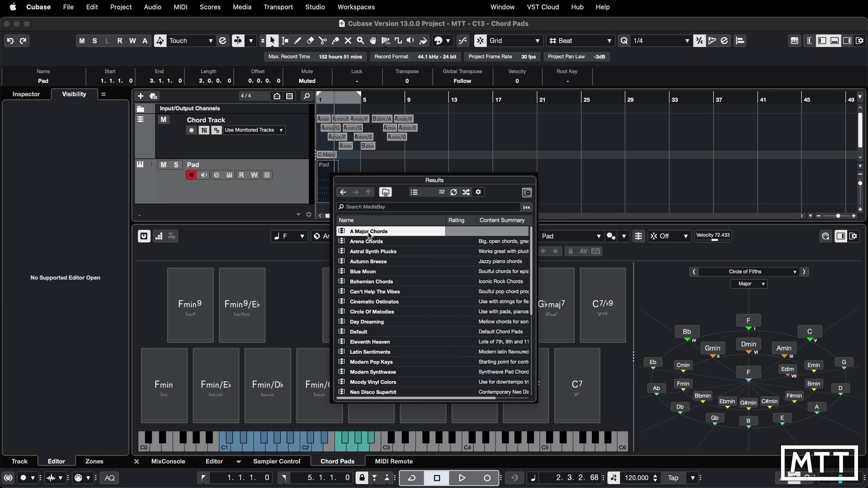
pyautogui.doubleClick(369, 232)
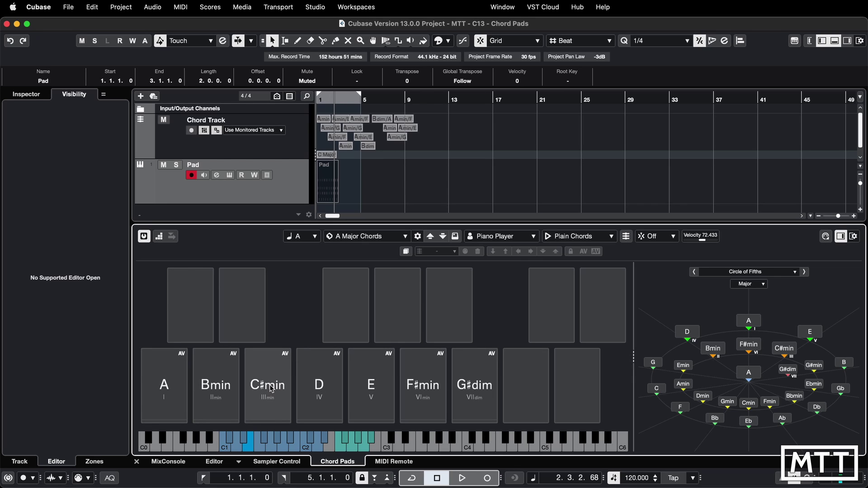
pyautogui.click(406, 252)
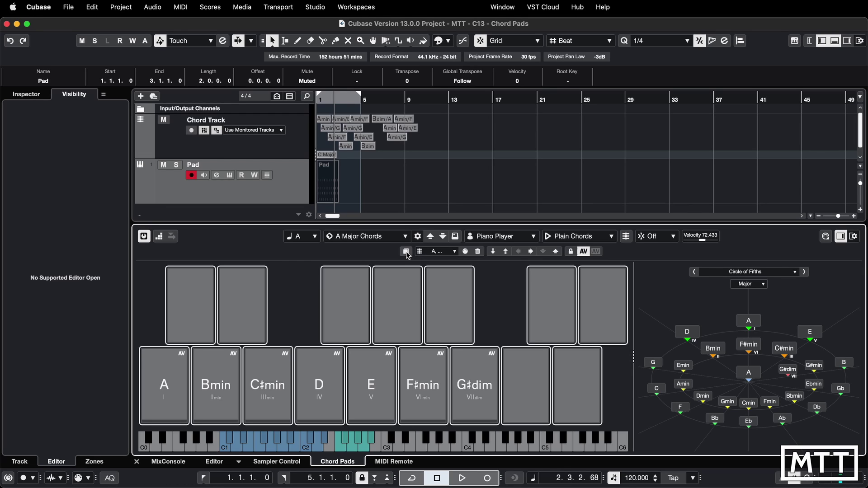
pyautogui.click(505, 251)
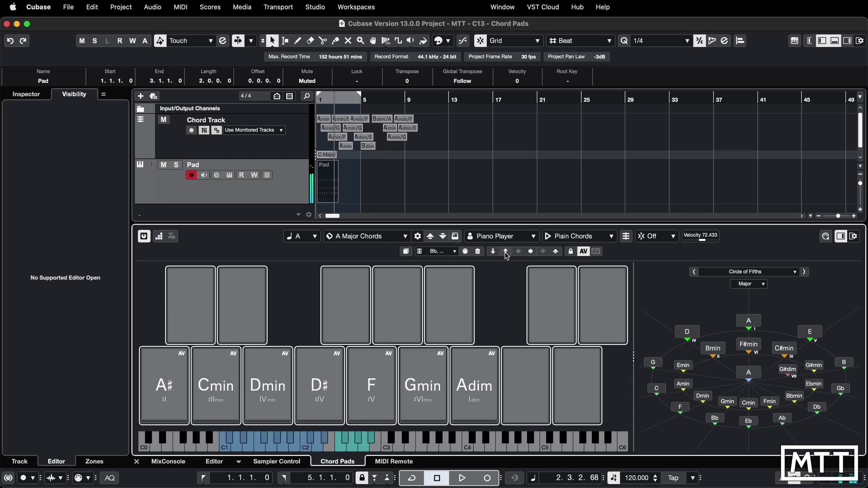
# Save the transposed pads as a new chord pads preset named 'A# Major Chords'.
pyautogui.click(455, 237)
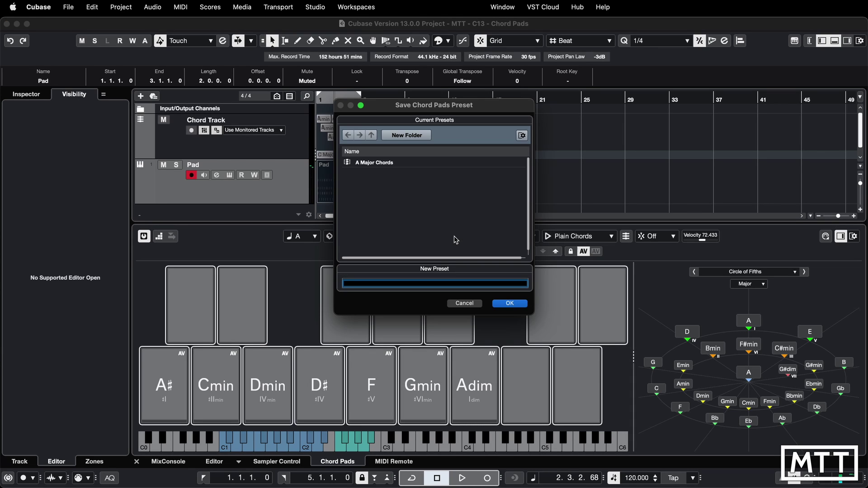
pyautogui.write('A')
pyautogui.press('BackSpace')
pyautogui.write('A# Major Chords')
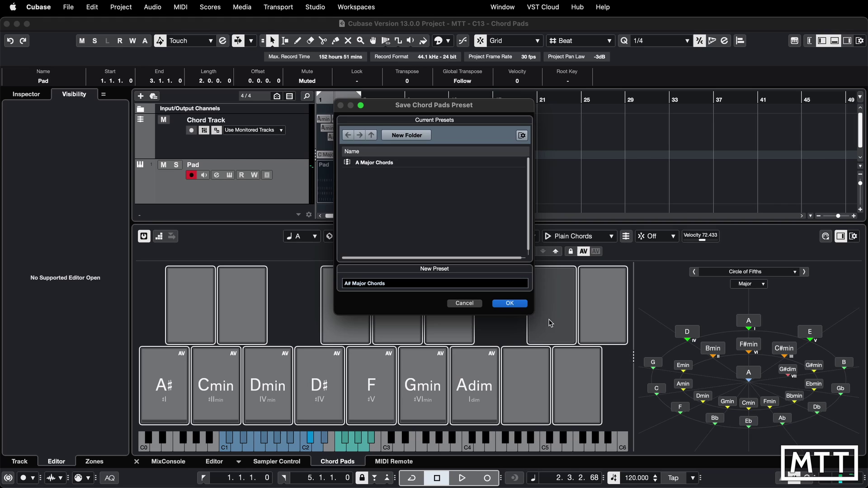
pyautogui.click(509, 303)
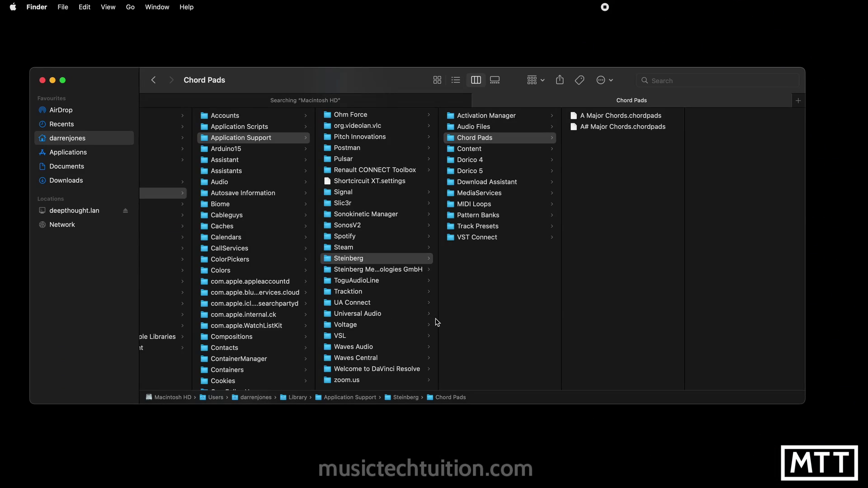
pyautogui.hscroll(-3, 437, 322)
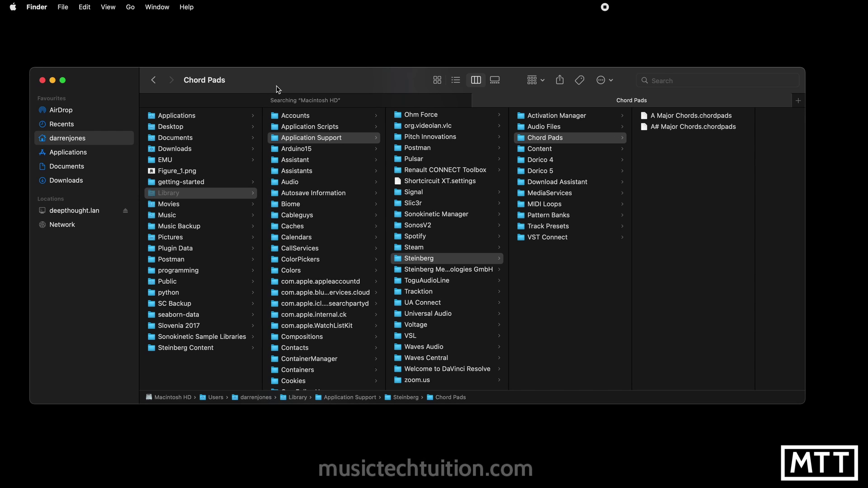
# In a new Finder tab, go through the hidden Library to Application Support > Steinberg > Chord Pads.
pyautogui.press('super+t')
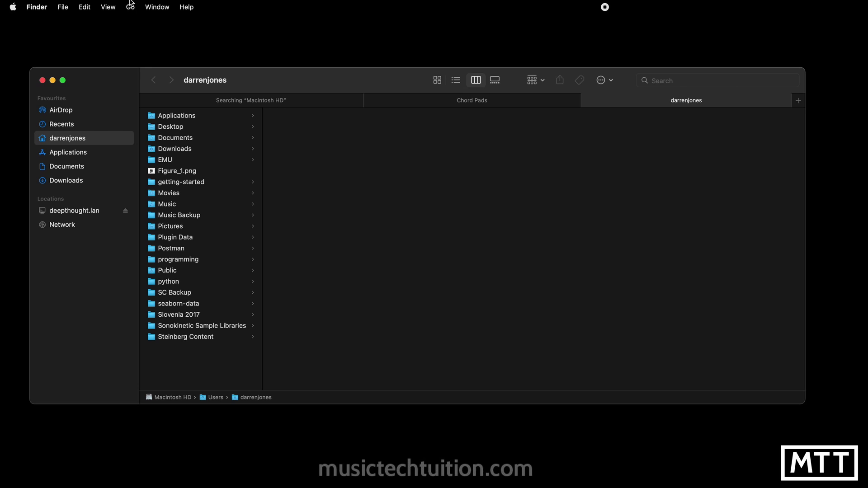
pyautogui.click(130, 8)
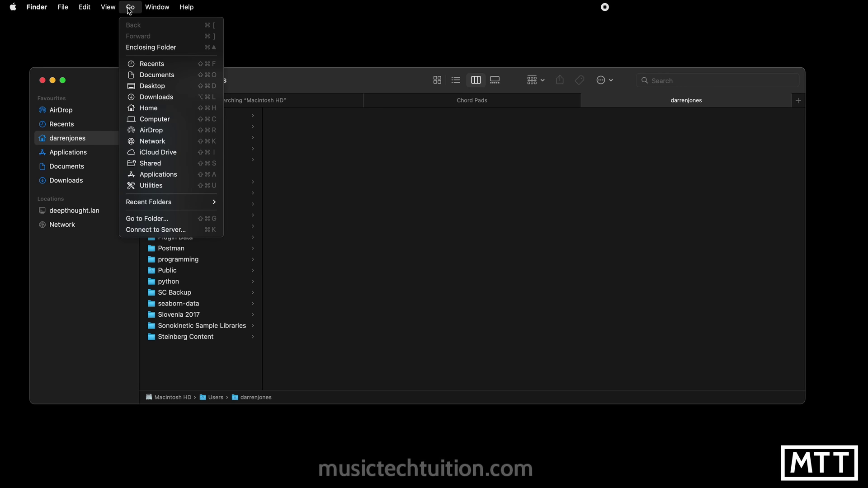
pyautogui.press('alt')
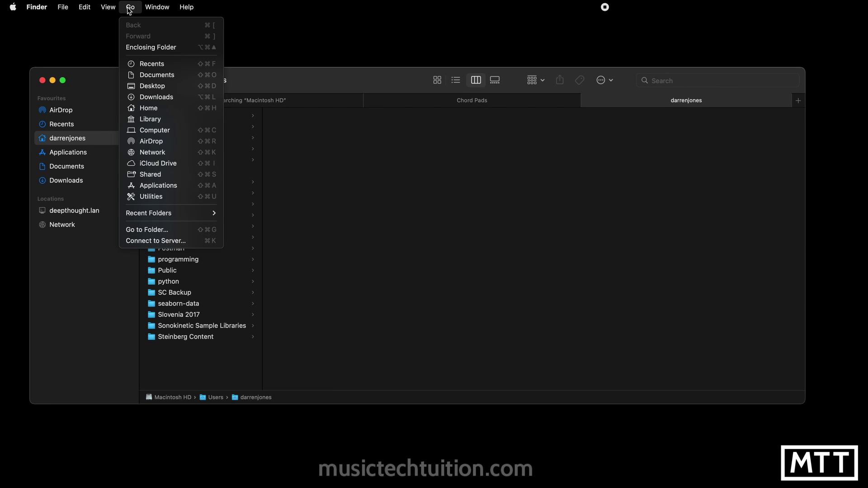
pyautogui.click(160, 120)
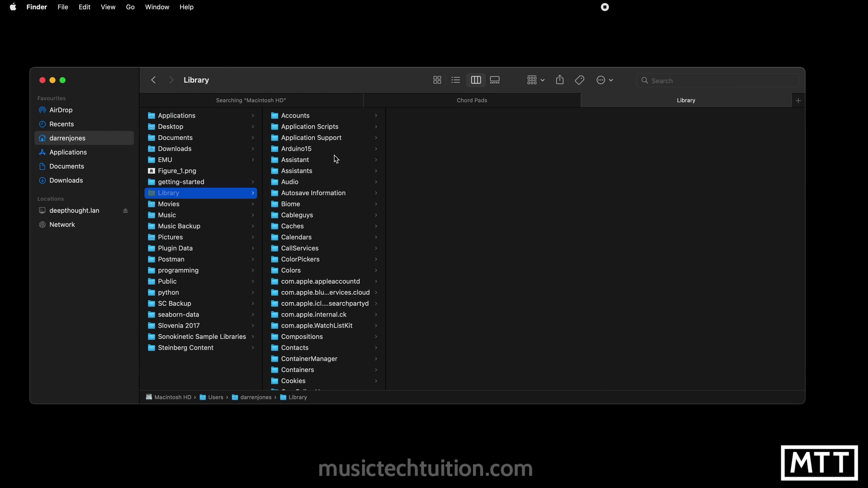
pyautogui.click(319, 141)
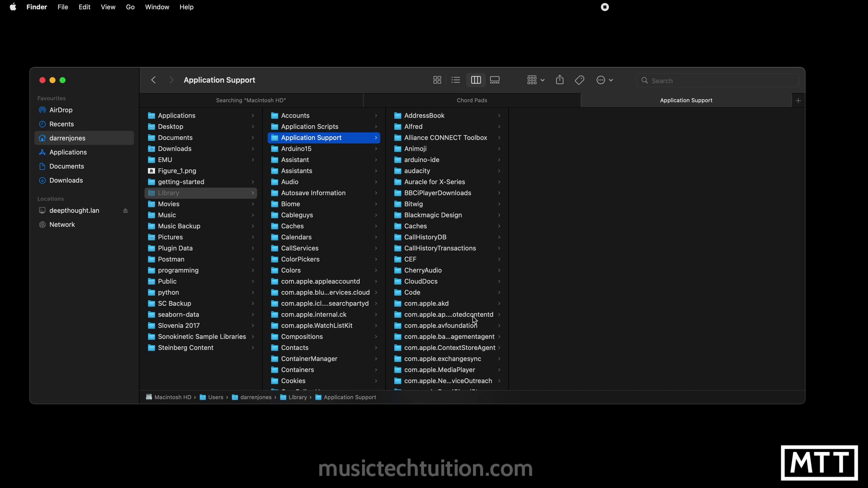
pyautogui.scroll(-10, 474, 320)
pyautogui.scroll(-5, 474, 320)
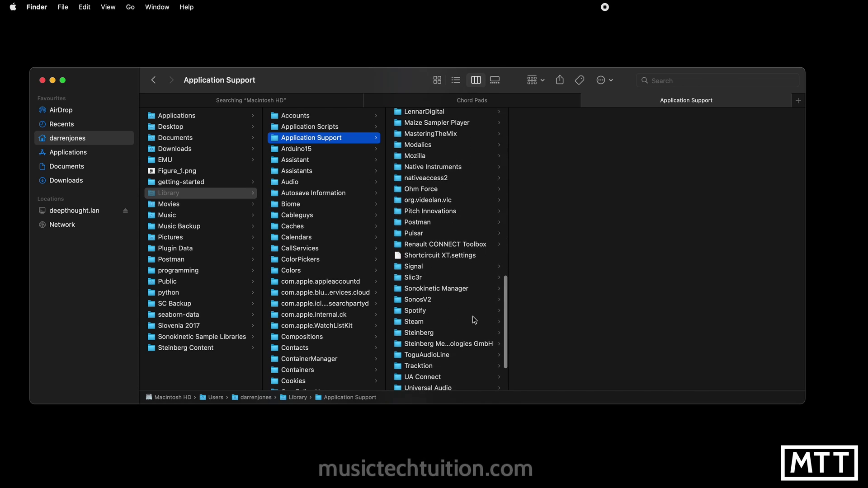
pyautogui.click(418, 324)
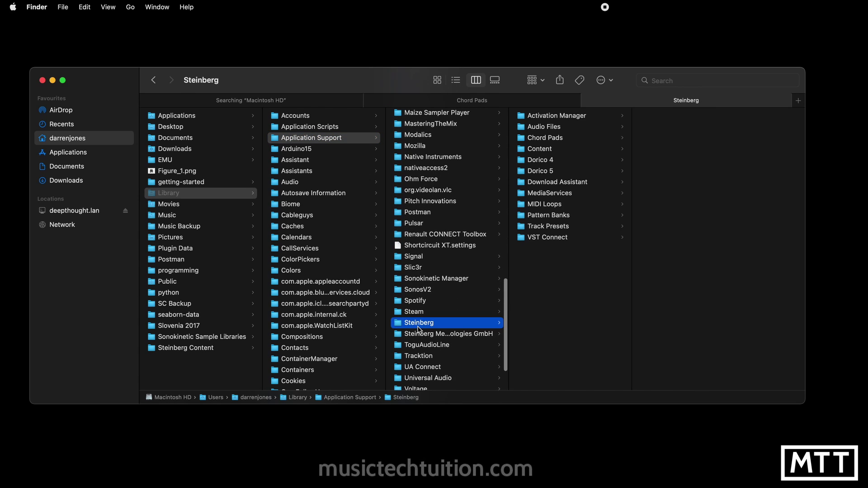
pyautogui.click(545, 141)
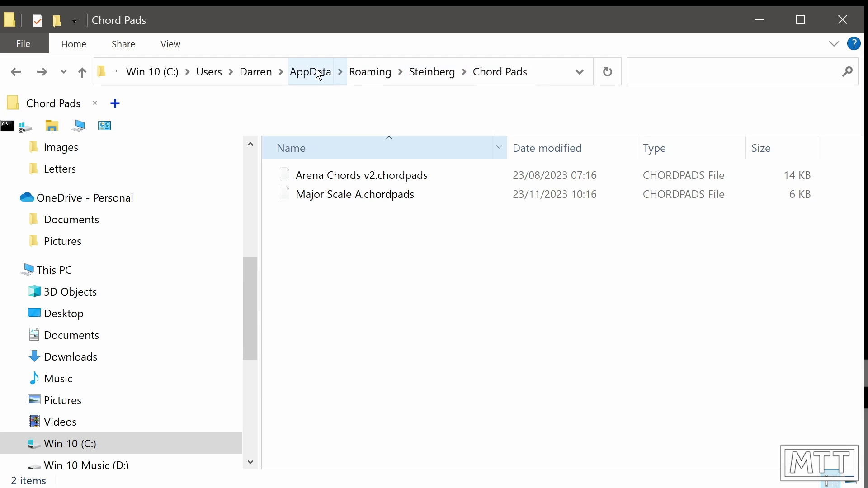
pyautogui.click(540, 79)
pyautogui.click(492, 77)
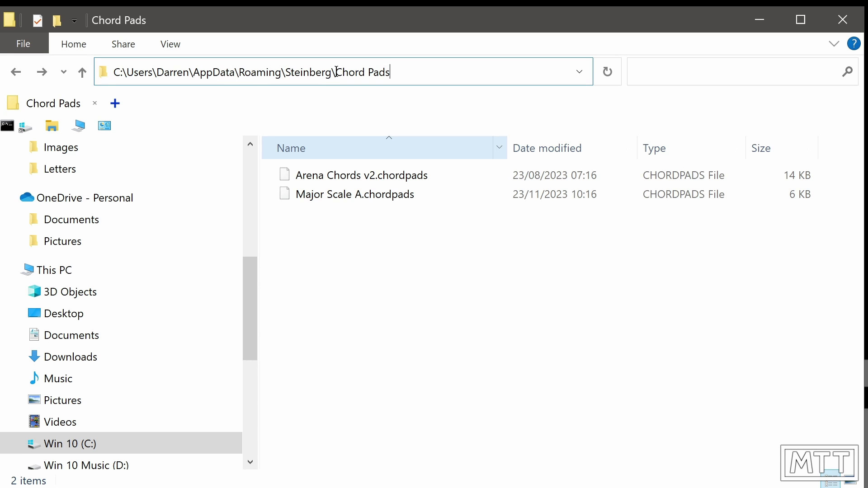
pyautogui.click(445, 269)
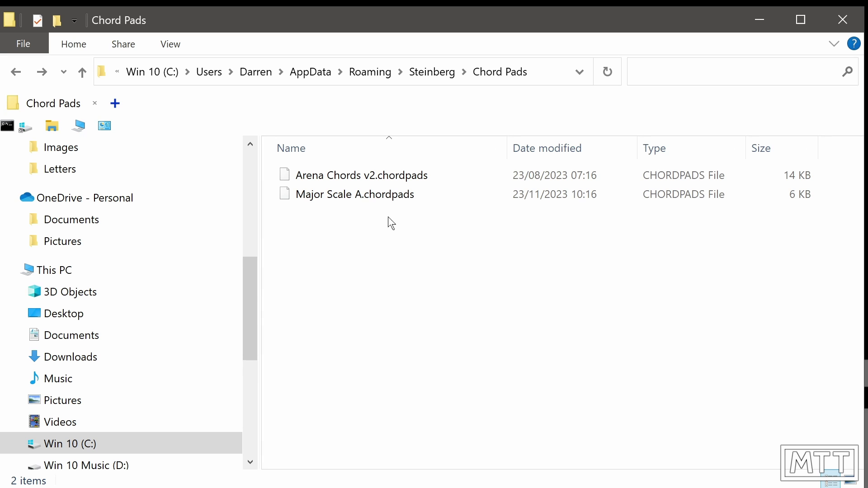
# Go up from Chord Pads to the Steinberg folder and open Track Presets.
pyautogui.click(445, 72)
pyautogui.scroll(-7, 390, 307)
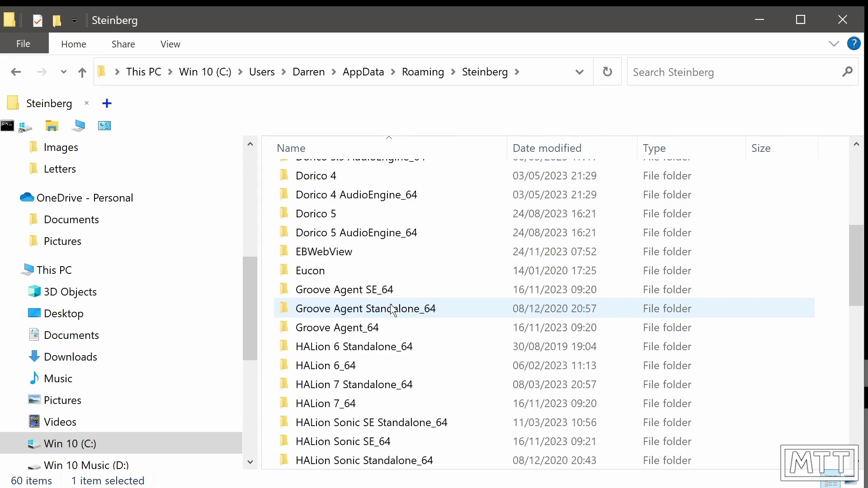
pyautogui.scroll(-5, 392, 310)
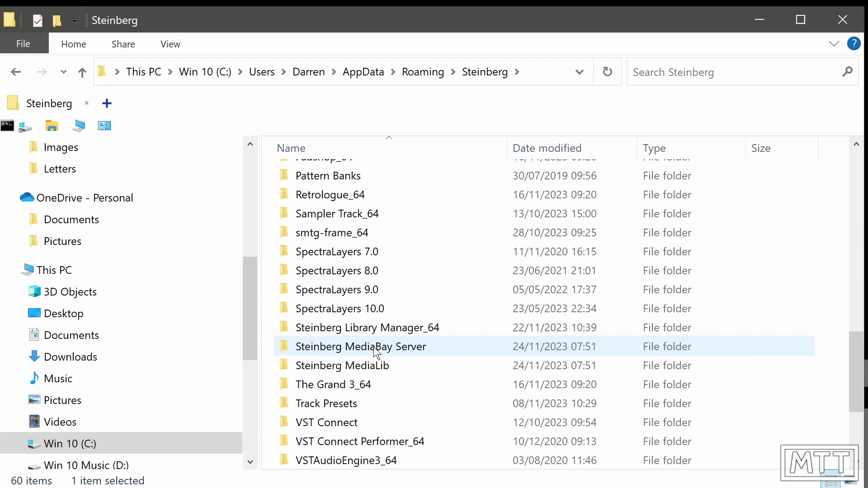
pyautogui.scroll(-1, 374, 346)
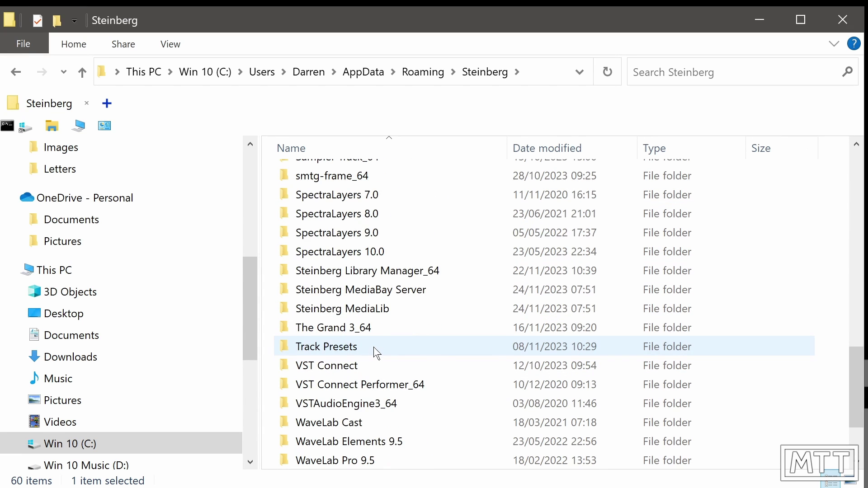
pyautogui.doubleClick(330, 349)
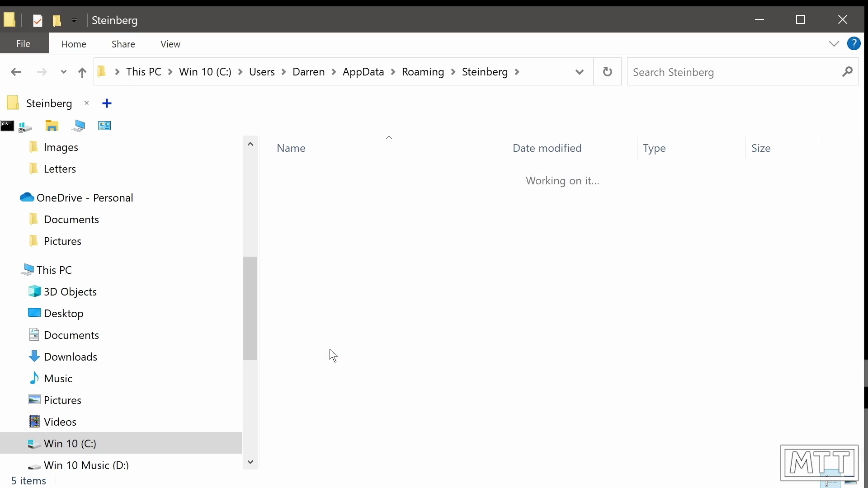